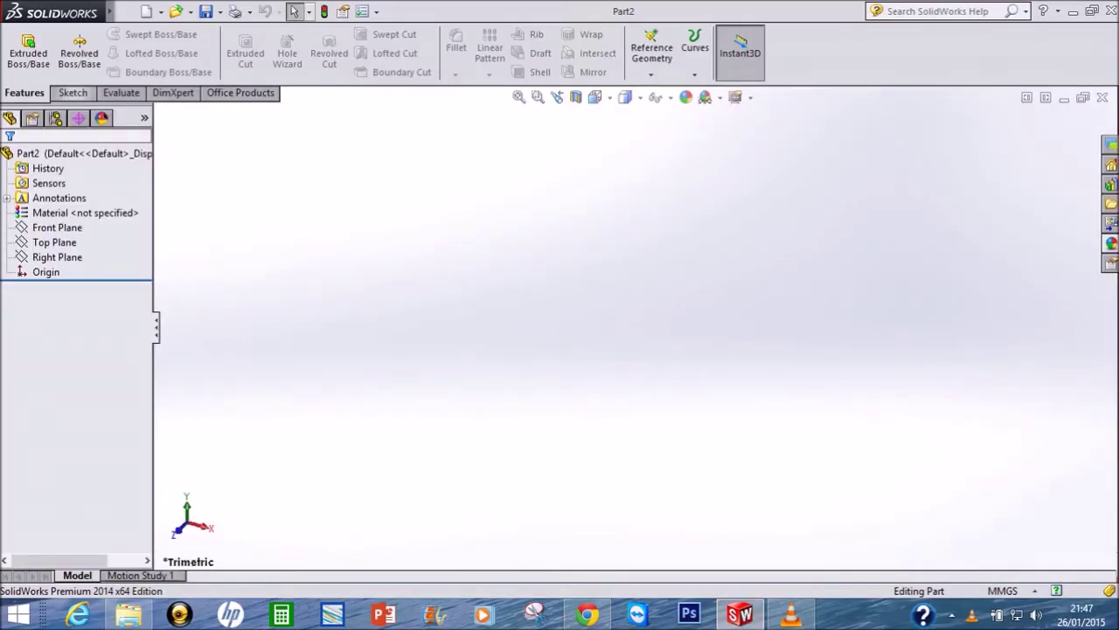
# Step: Start a new sketch, Sketch1, on the Front Plane
pyautogui.click(73, 93)
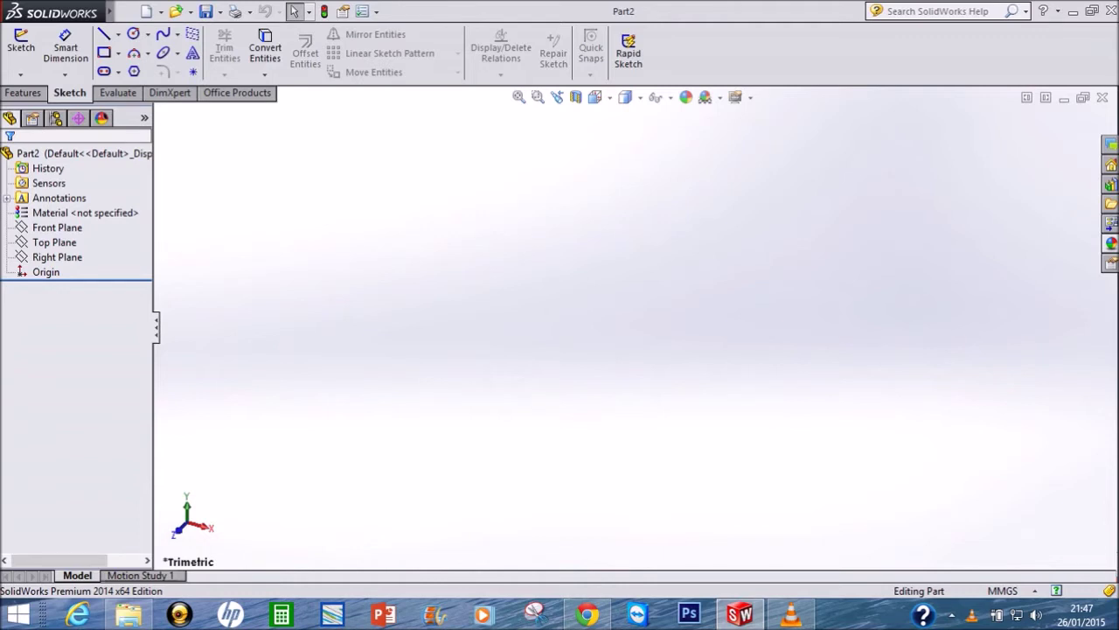
pyautogui.click(85, 212)
pyautogui.click(56, 227)
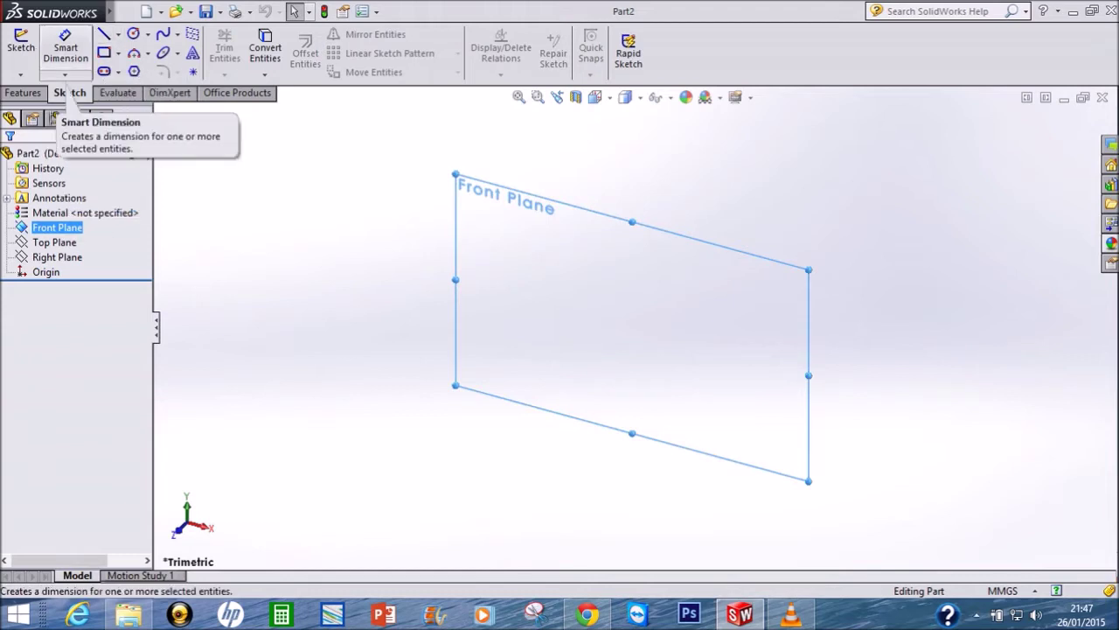
pyautogui.click(21, 40)
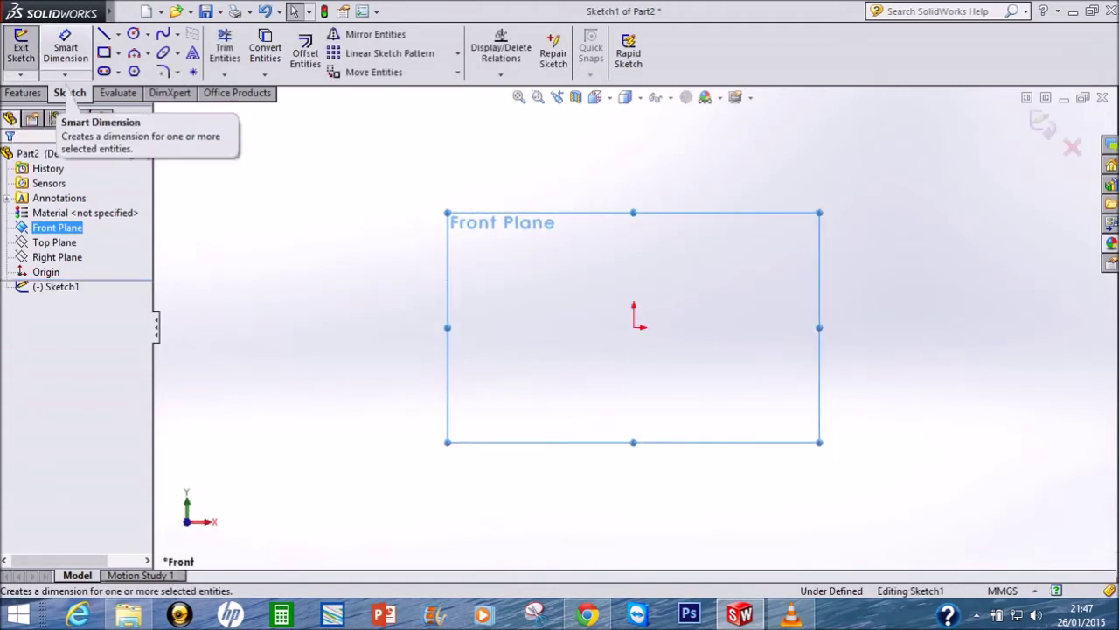
# Step: Draw the profile's top edge, slanted side and base as connected lines
pyautogui.click(103, 35)
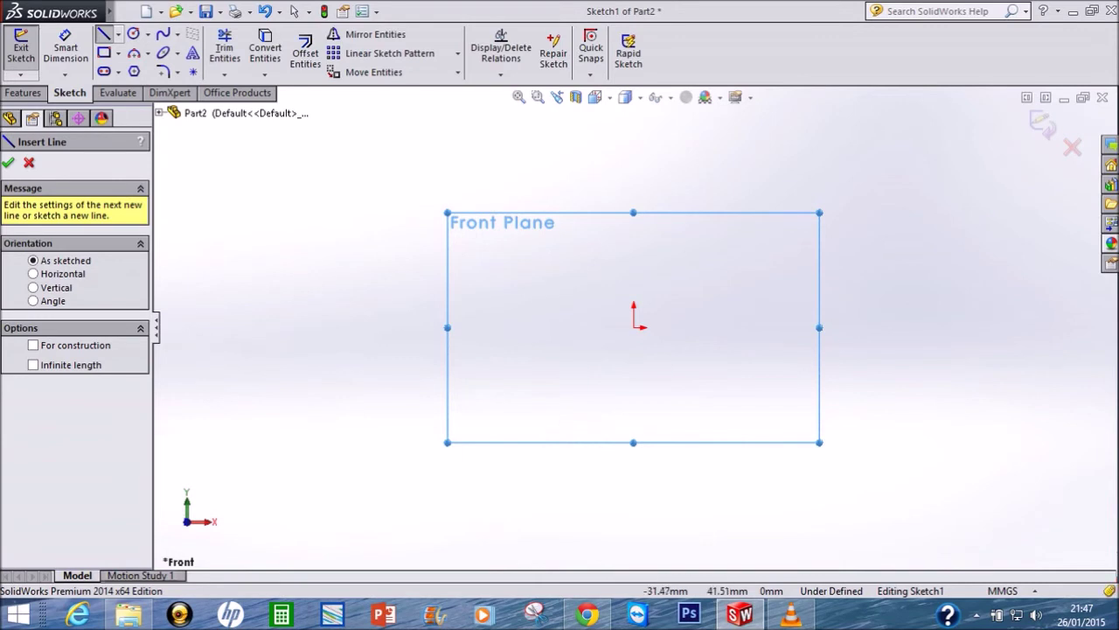
pyautogui.click(565, 237)
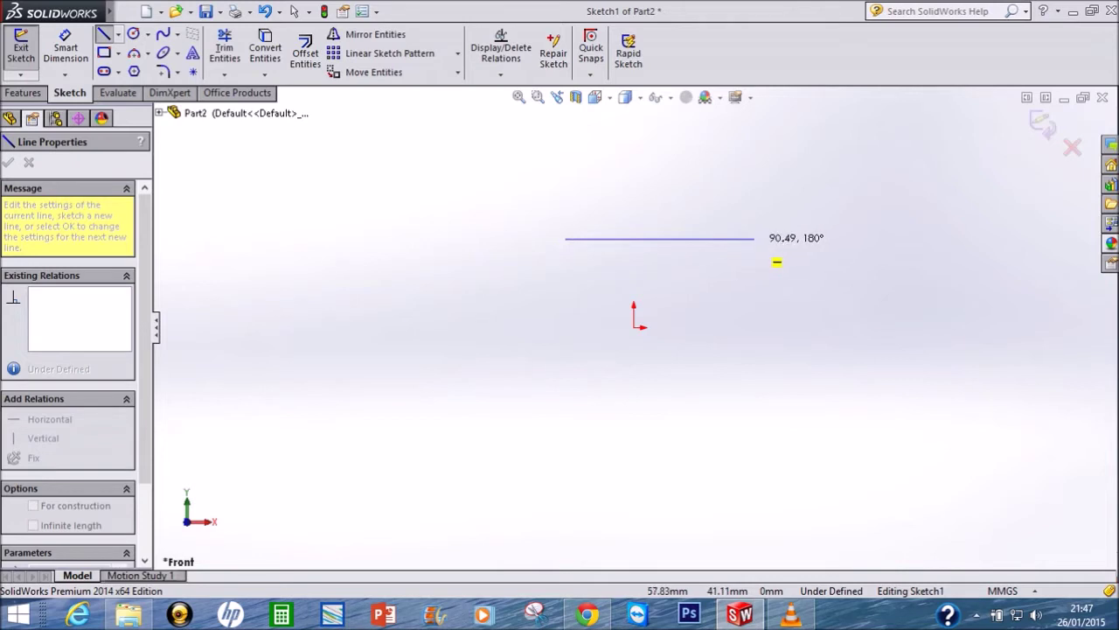
pyautogui.click(754, 237)
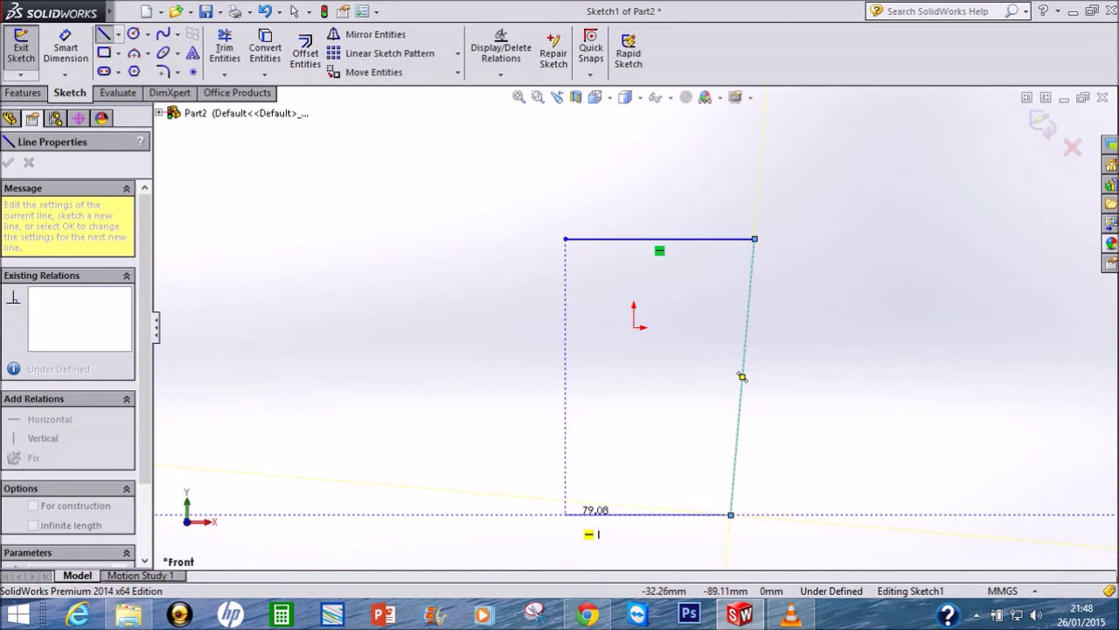
pyautogui.click(566, 514)
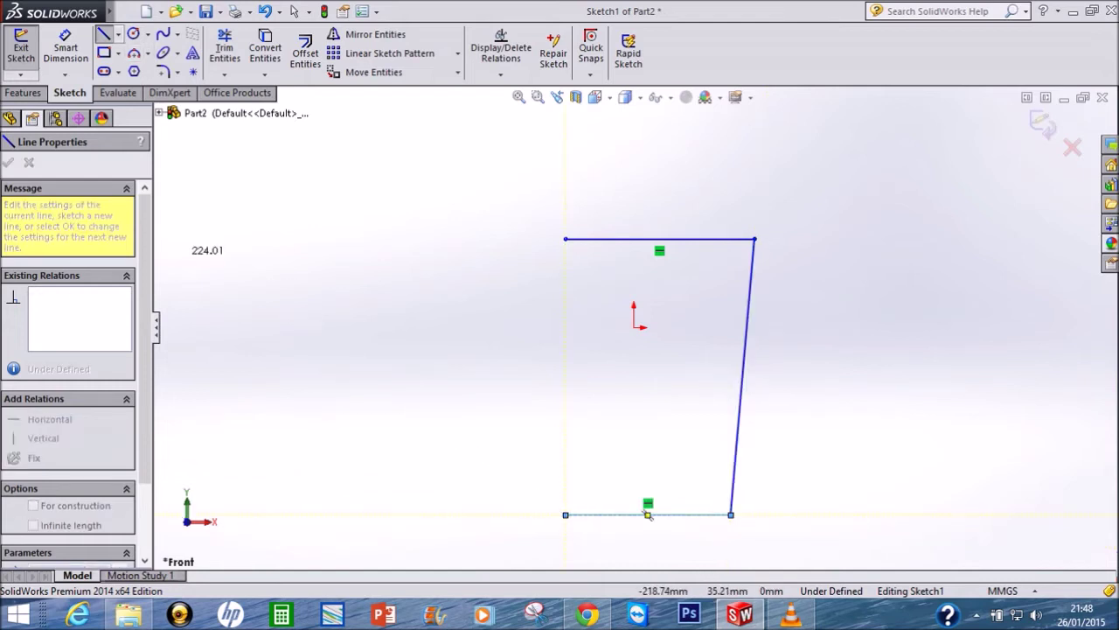
# Step: Add a vertical centreline along the left side as the axis and exit Sketch1
pyautogui.click(118, 33)
pyautogui.click(139, 68)
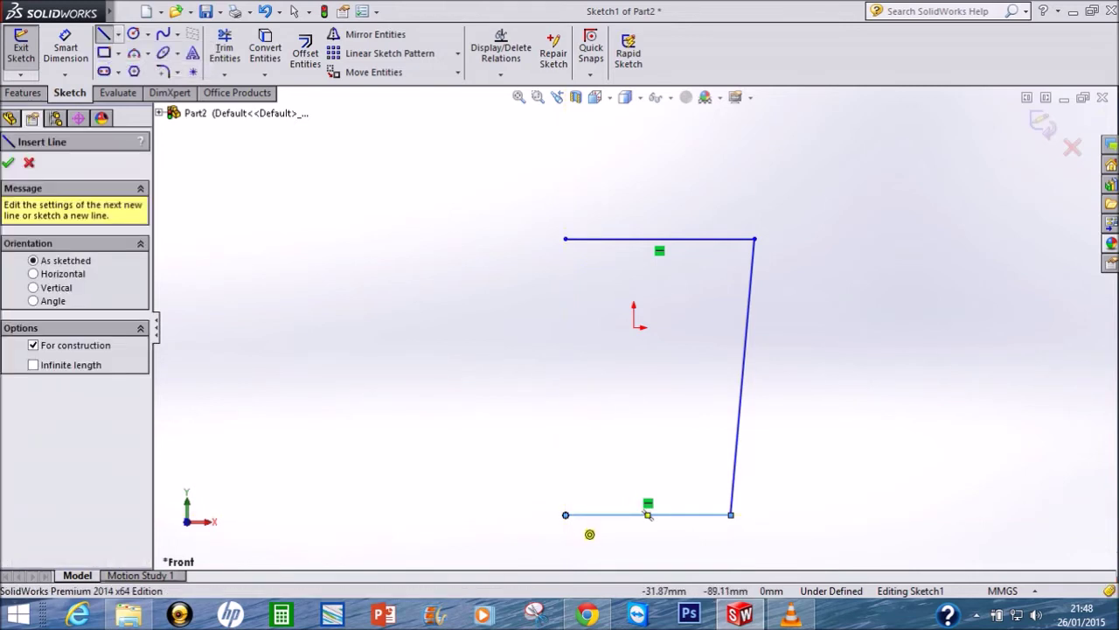
pyautogui.click(565, 515)
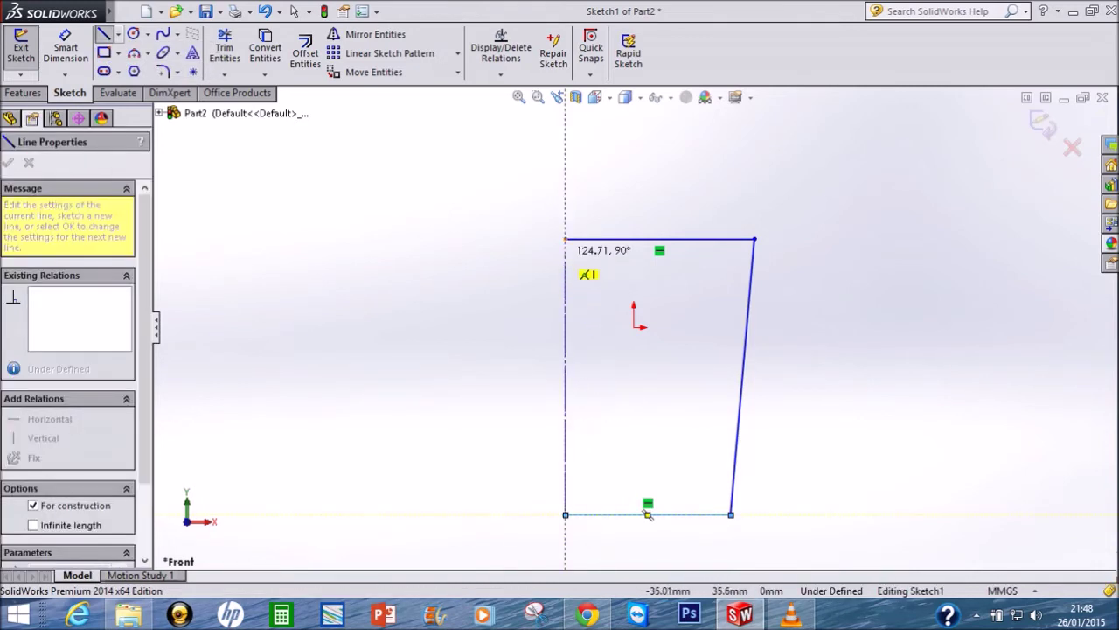
pyautogui.click(565, 239)
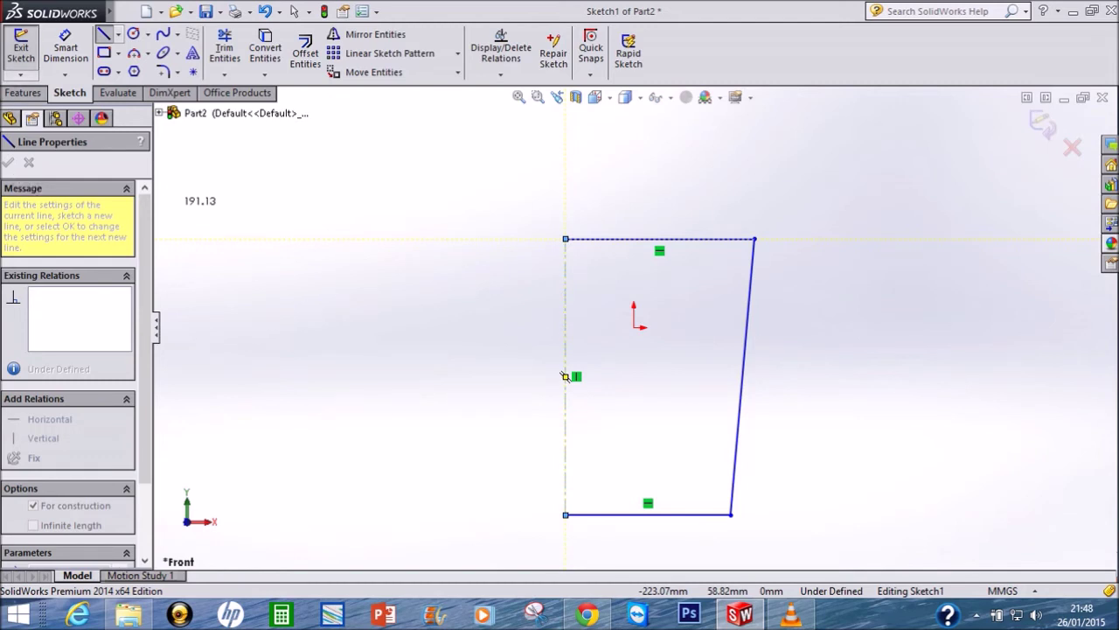
pyautogui.click(21, 48)
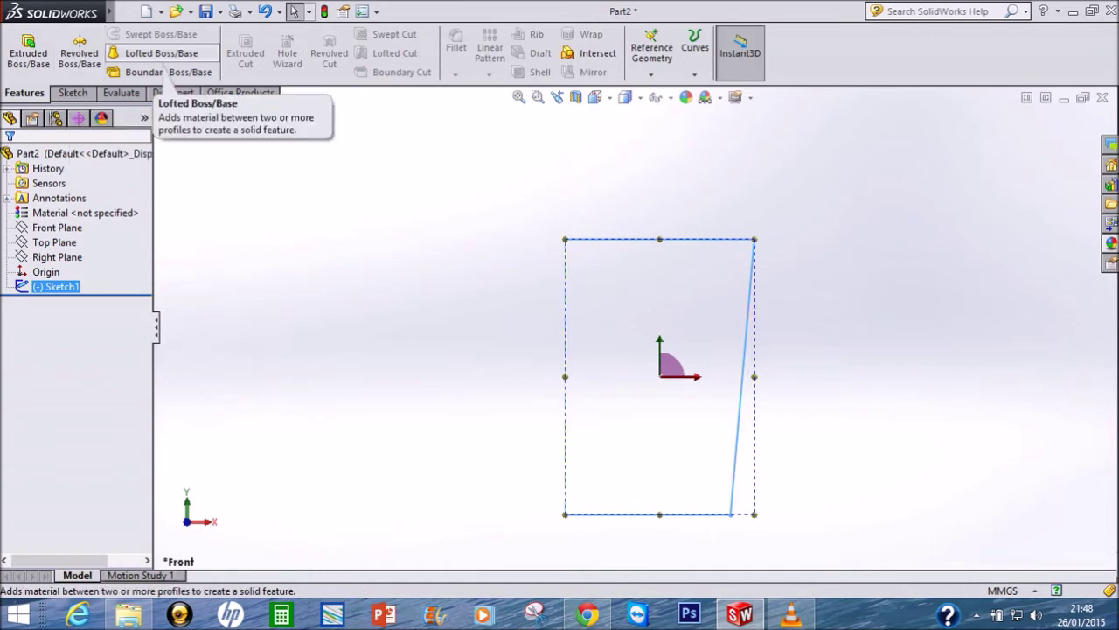
pyautogui.click(79, 53)
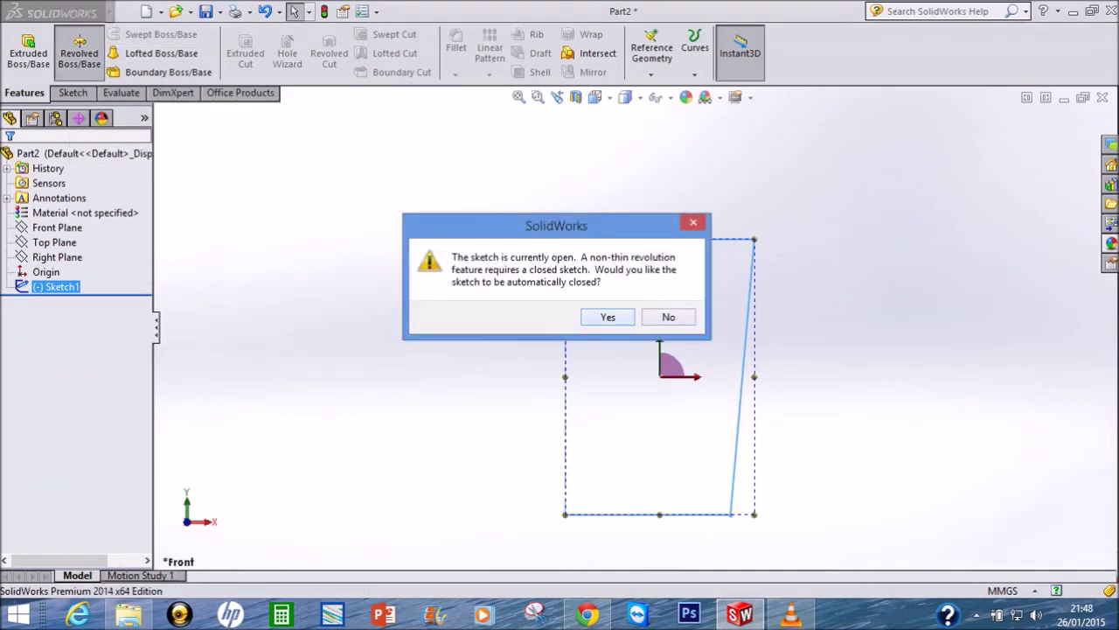
# Step: Auto-close the profile and revolve it a full 360° about the centreline into a solid
pyautogui.click(608, 317)
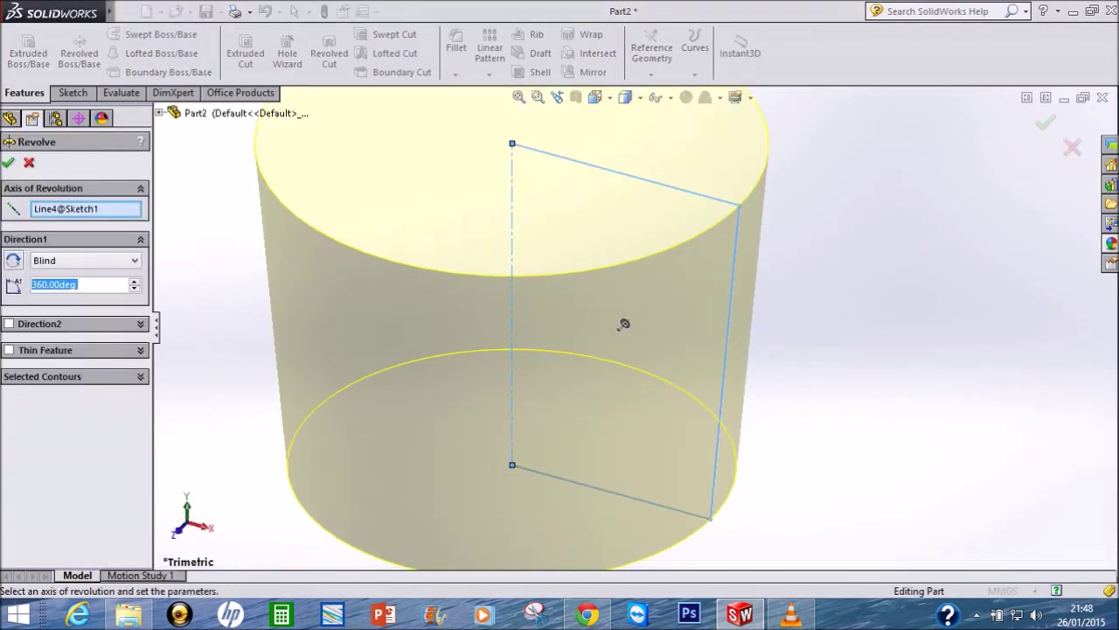
pyautogui.scroll(2, 625, 323)
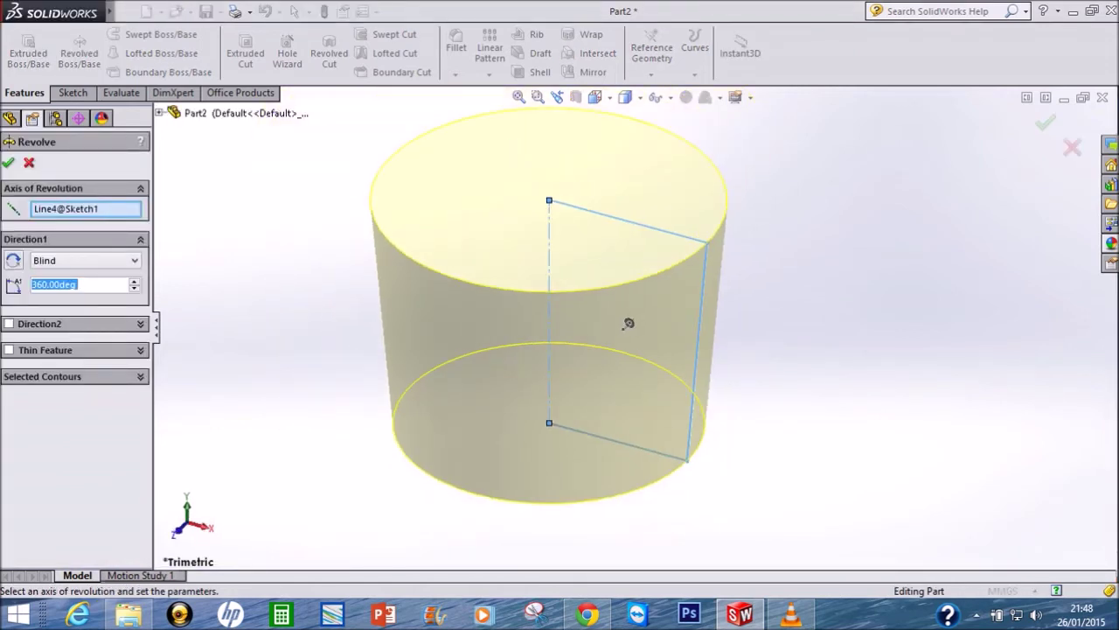
pyautogui.press('Return')
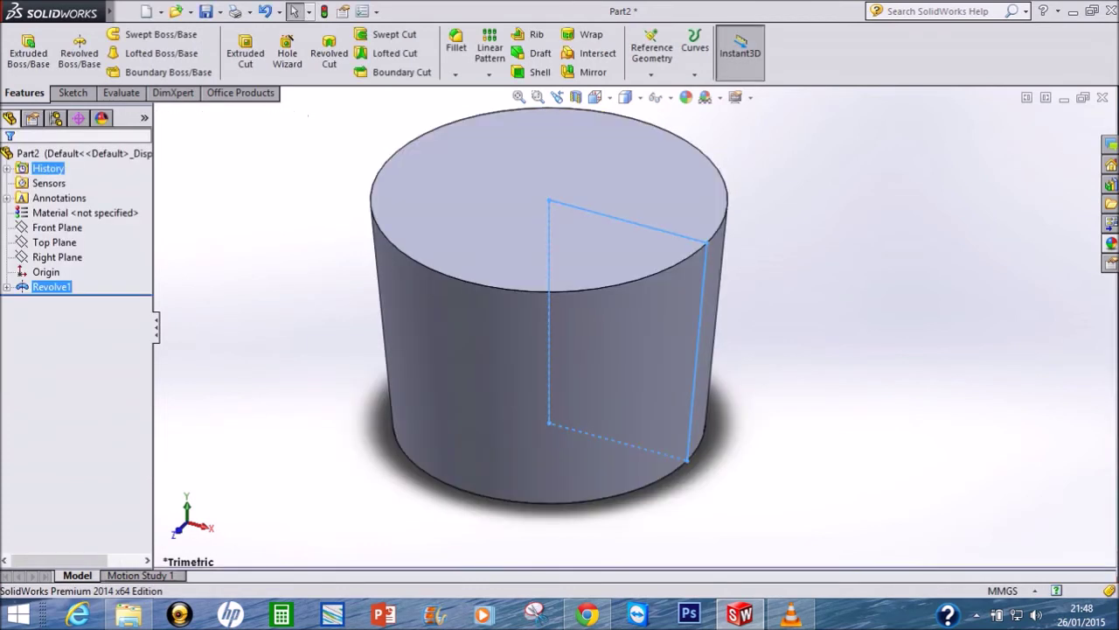
pyautogui.click(534, 71)
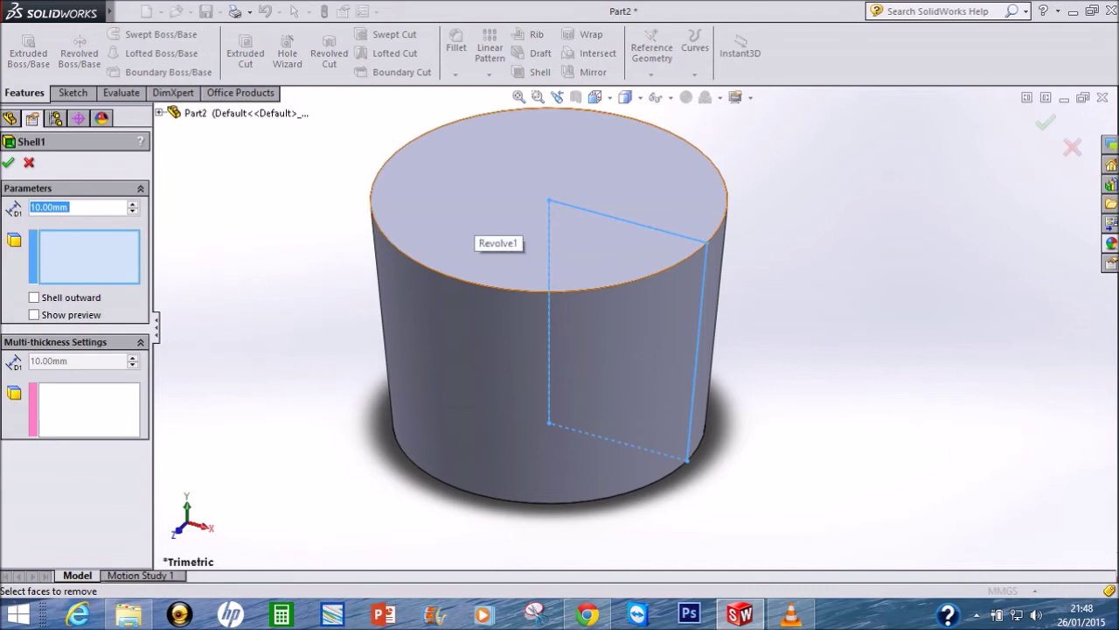
# Step: Shell the solid with 5 mm walls, removing the top face
pyautogui.click(489, 234)
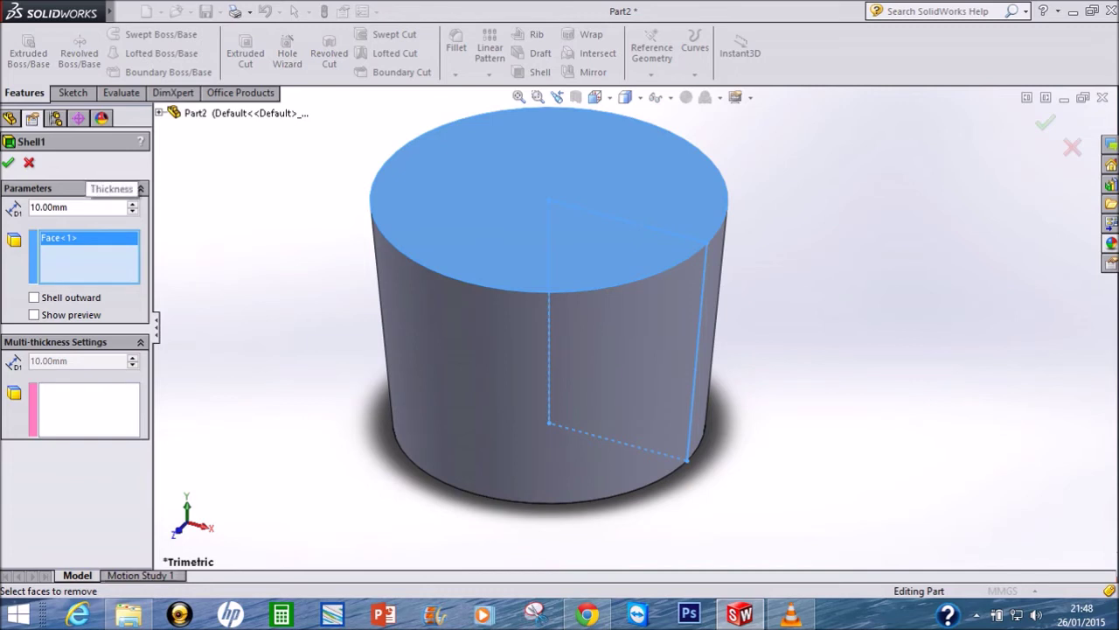
pyautogui.click(68, 207)
pyautogui.press('Up')
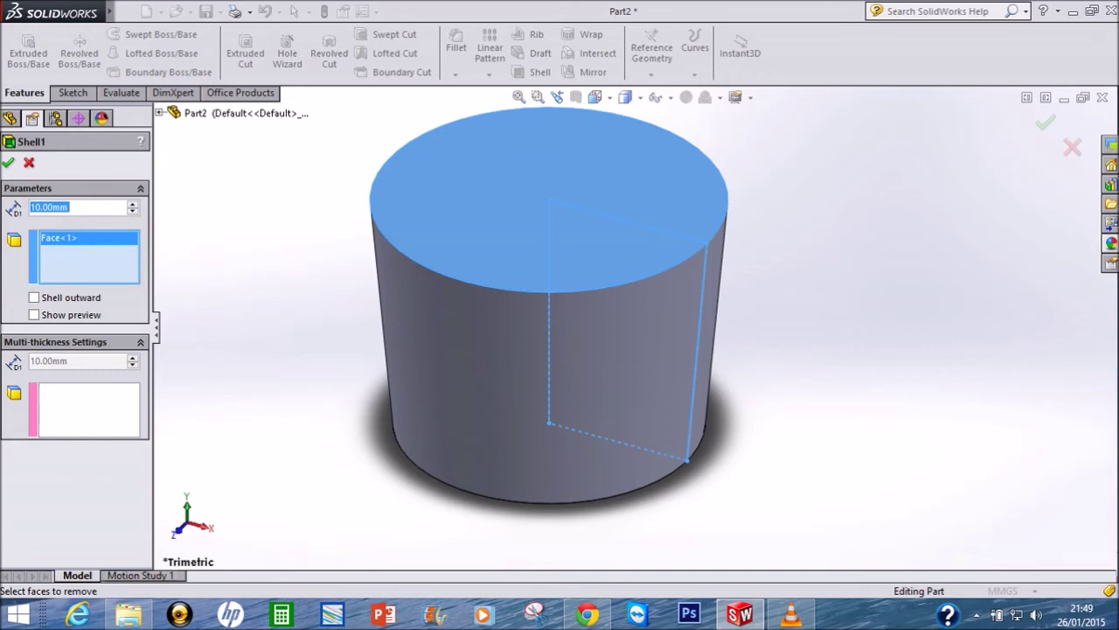
pyautogui.write('5mm')
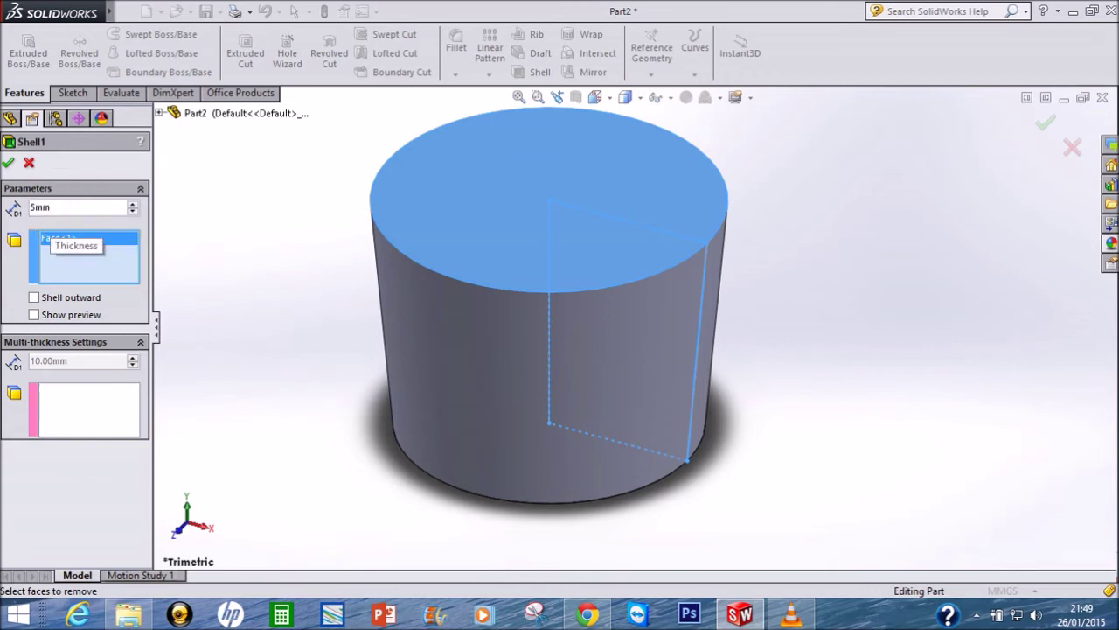
pyautogui.press('Return')
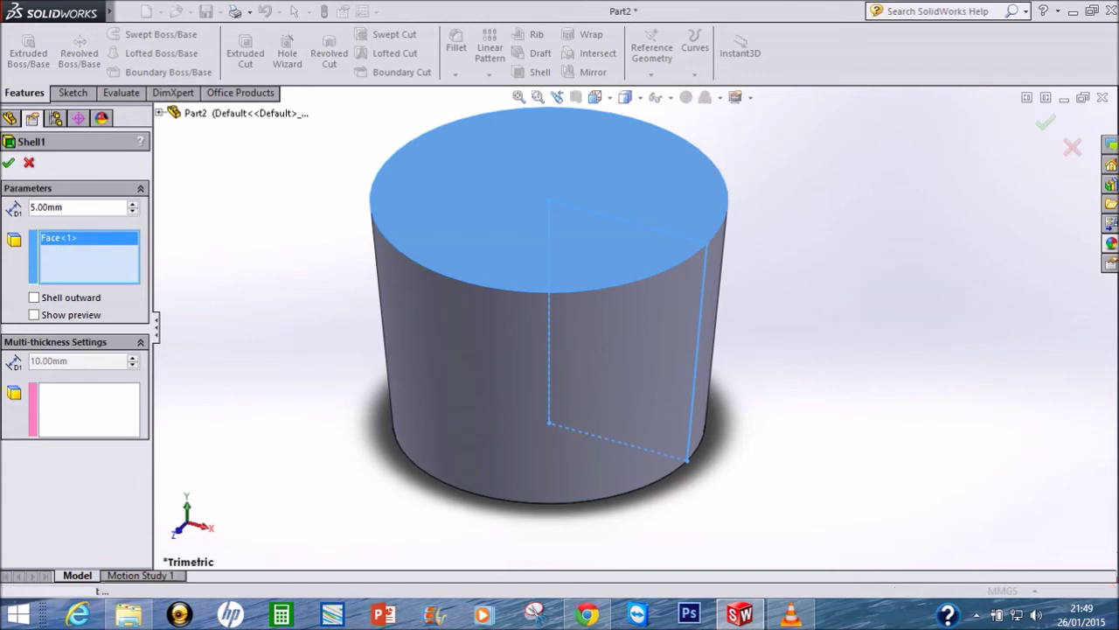
pyautogui.press('Return')
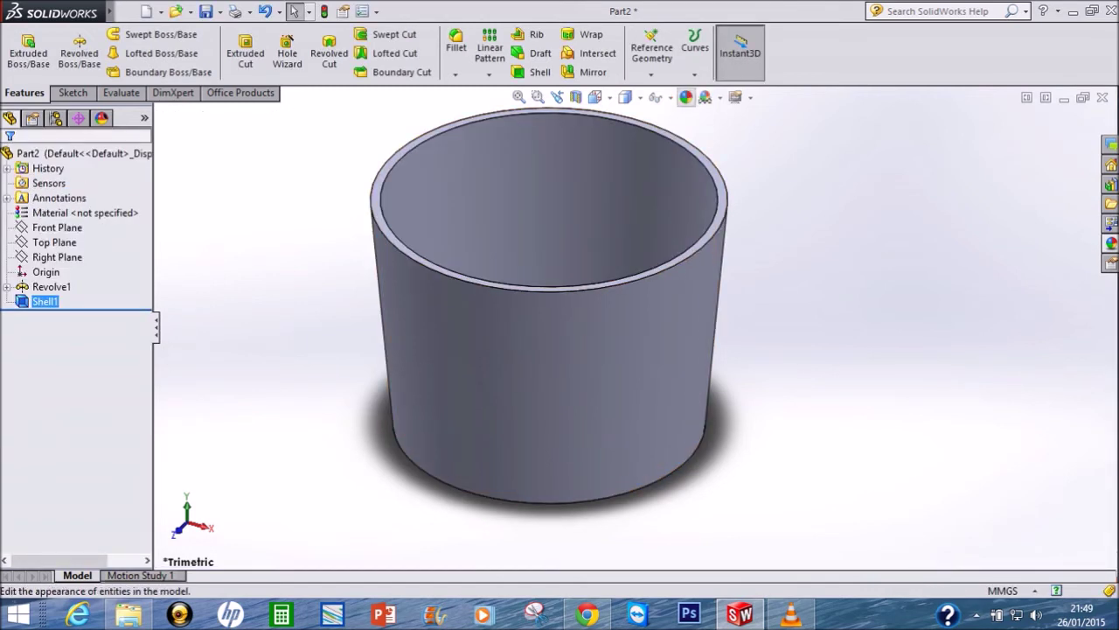
# Step: Apply a purple appearance to both Shell1 and Revolve1
pyautogui.click(686, 97)
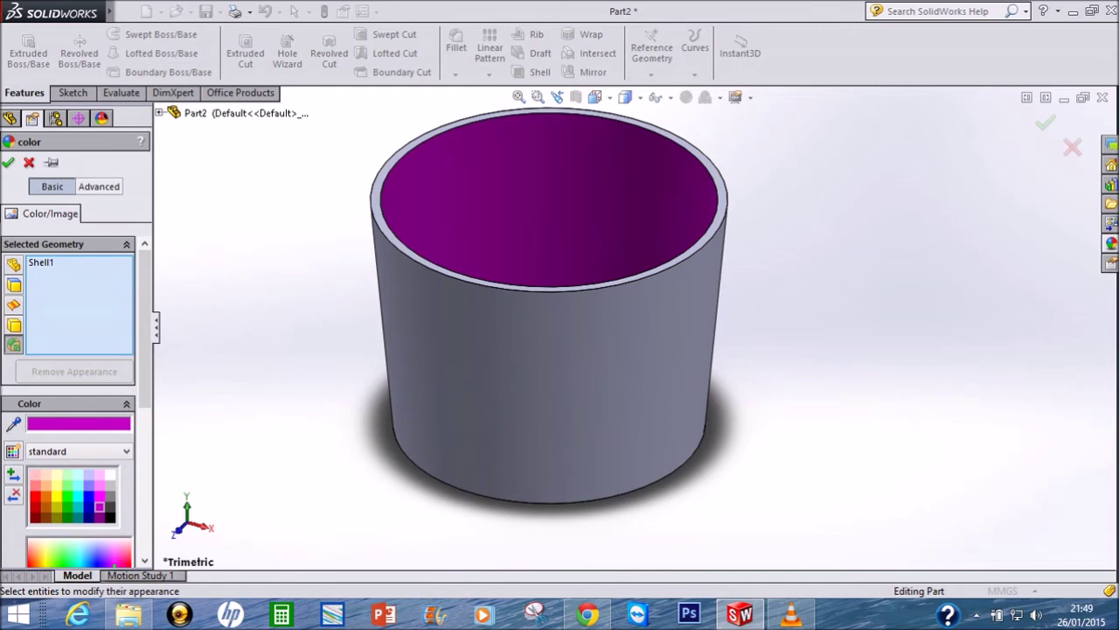
pyautogui.click(525, 376)
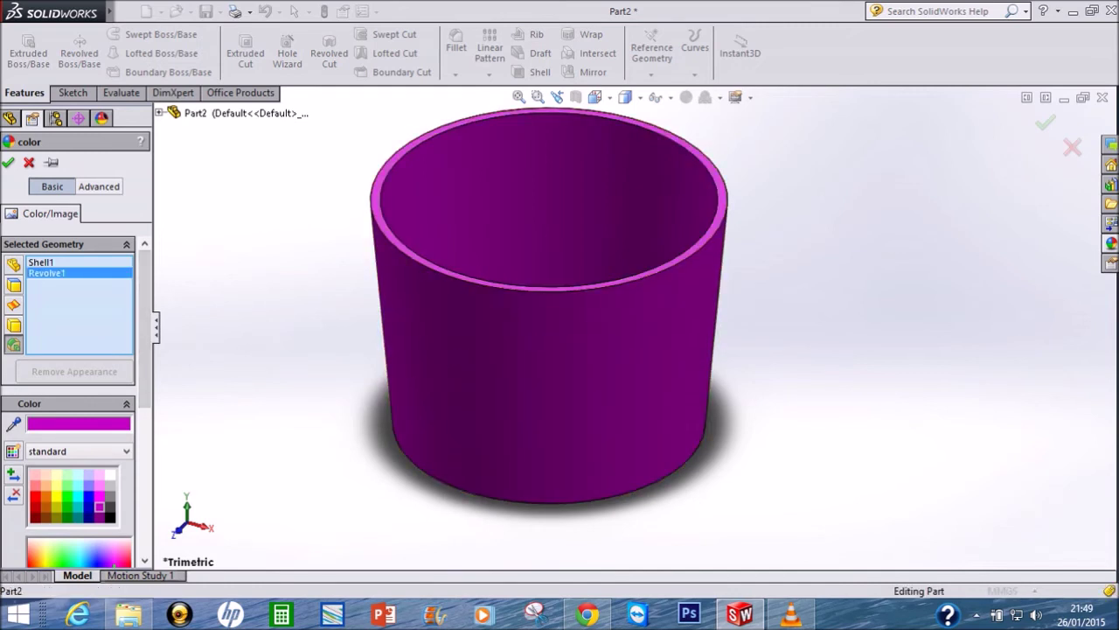
pyautogui.press('Return')
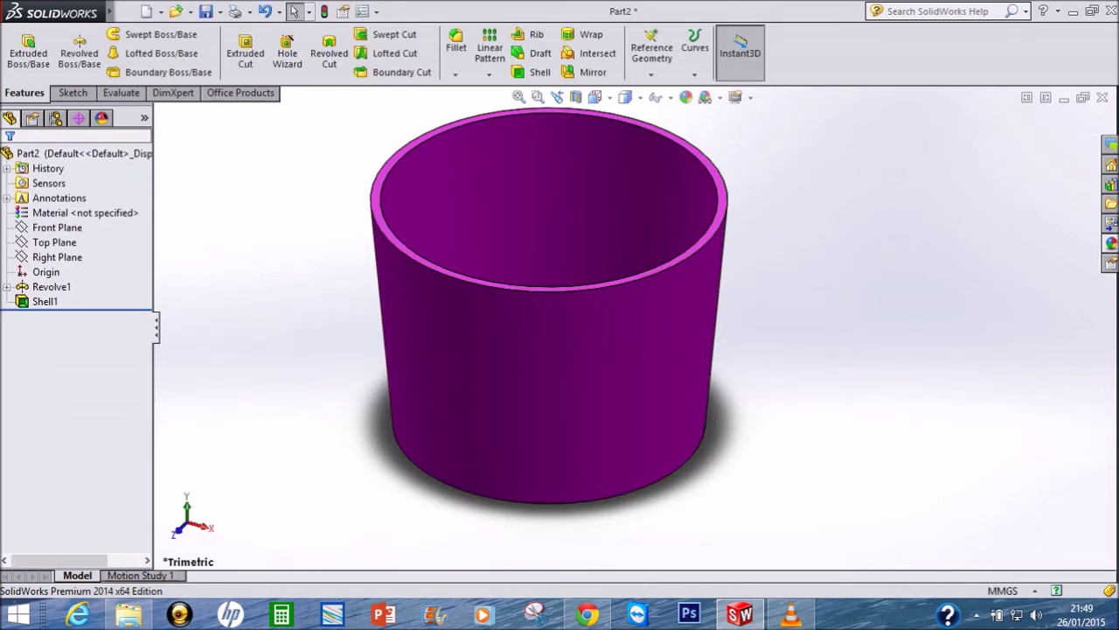
pyautogui.rightClick(253, 236)
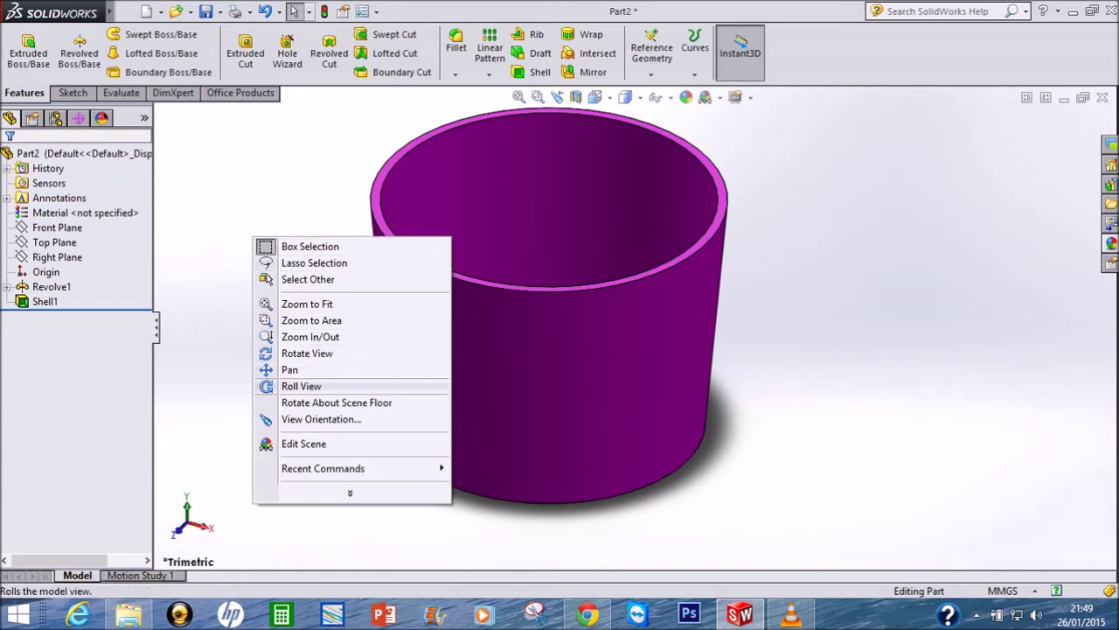
pyautogui.click(446, 352)
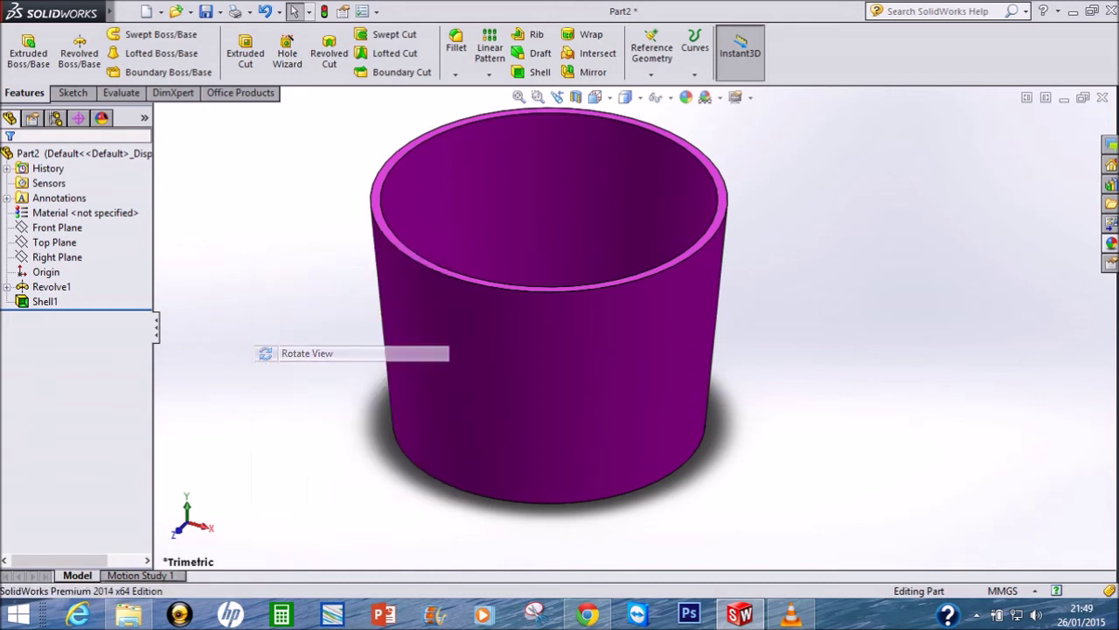
pyautogui.moveTo(446, 352)
pyautogui.mouseDown()
pyautogui.moveTo(472, 420)
pyautogui.moveTo(464, 332)
pyautogui.moveTo(477, 403)
pyautogui.mouseUp()
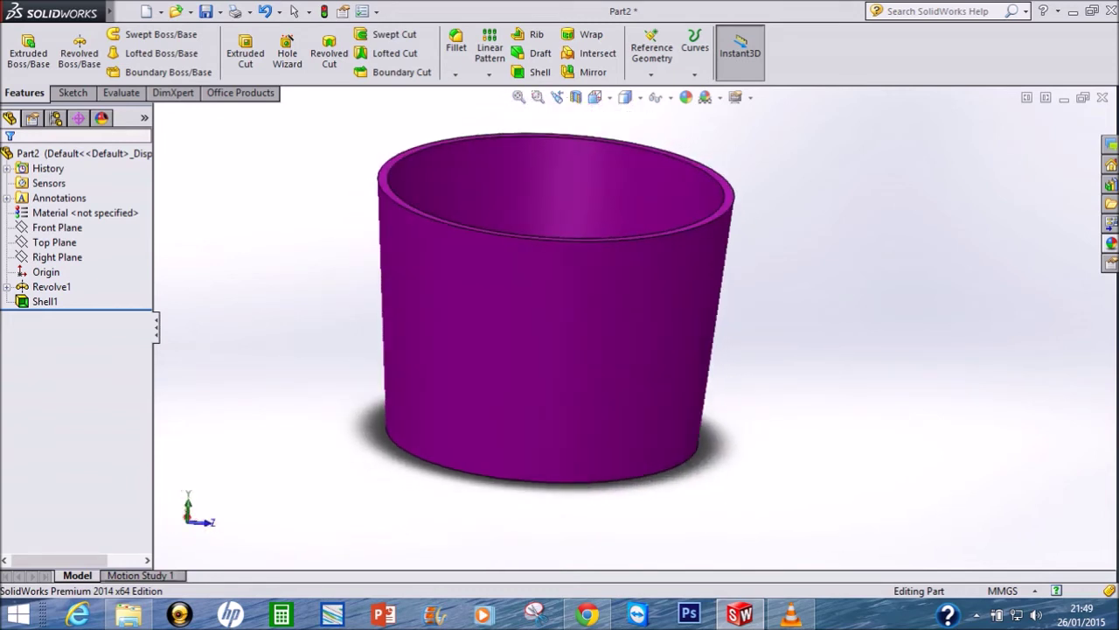
pyautogui.moveTo(433, 461); pyautogui.dragTo(562, 163)
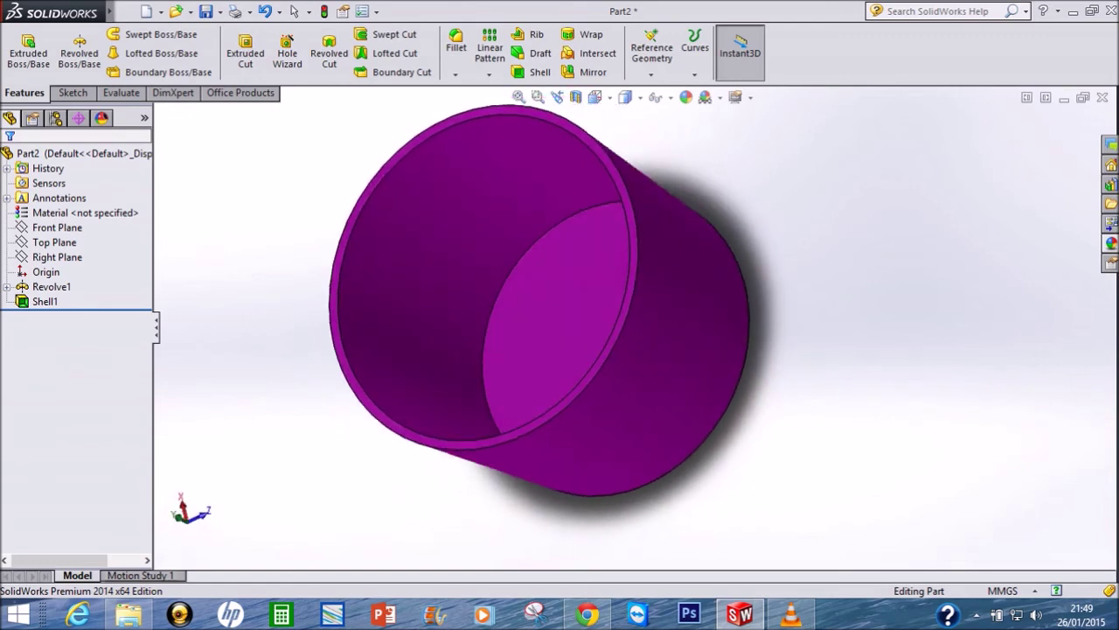
pyautogui.moveTo(420, 448); pyautogui.dragTo(411, 376)
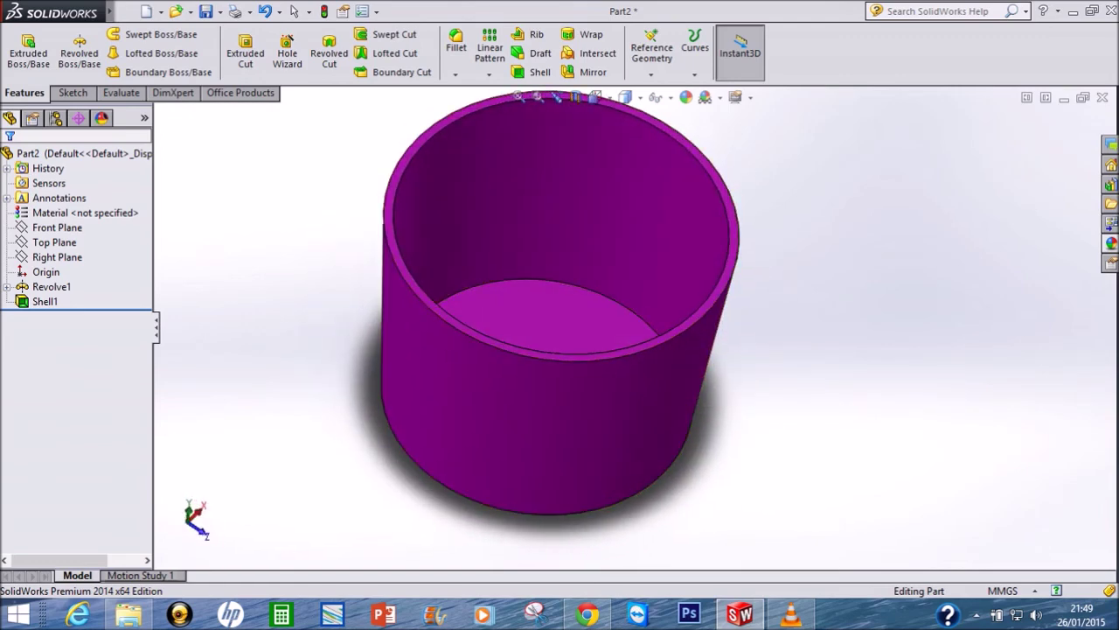
pyautogui.moveTo(647, 367); pyautogui.dragTo(660, 394)
pyautogui.moveTo(660, 394); pyautogui.dragTo(661, 394, button='middle')
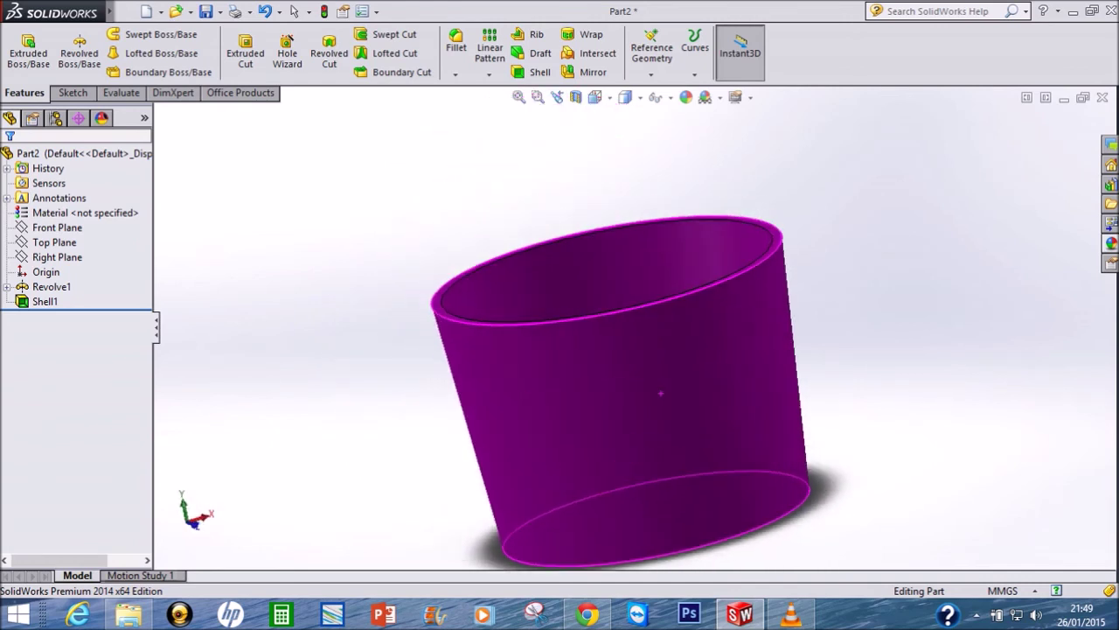
pyautogui.moveTo(661, 393); pyautogui.dragTo(612, 411, button='middle')
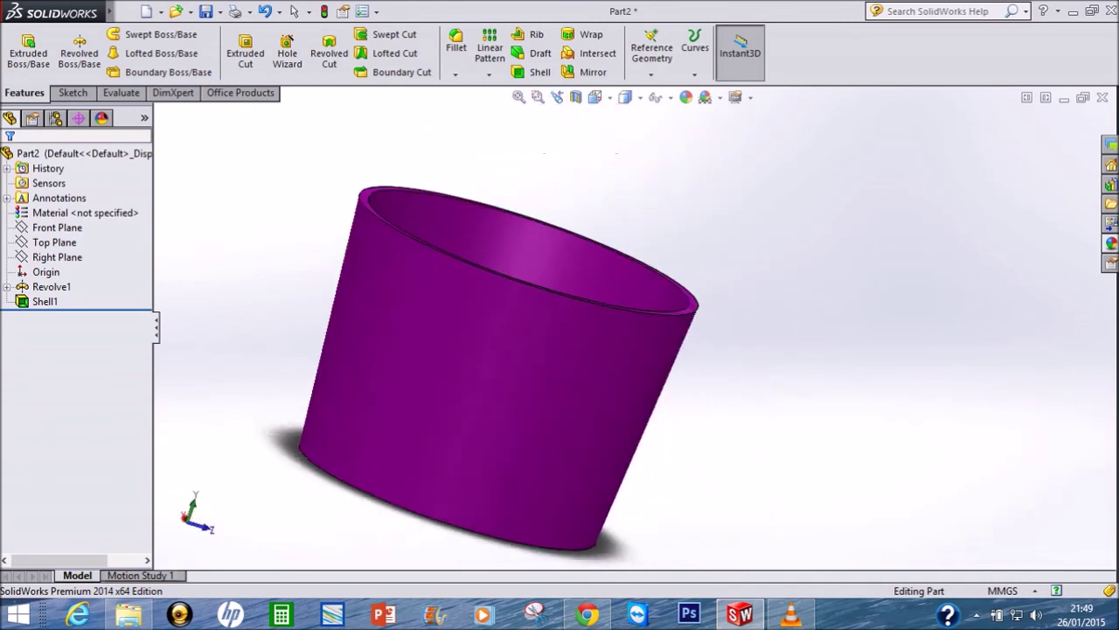
pyautogui.moveTo(612, 411)
pyautogui.mouseDown(button='middle')
pyautogui.moveTo(664, 349)
pyautogui.moveTo(612, 385)
pyautogui.mouseUp(button='middle')
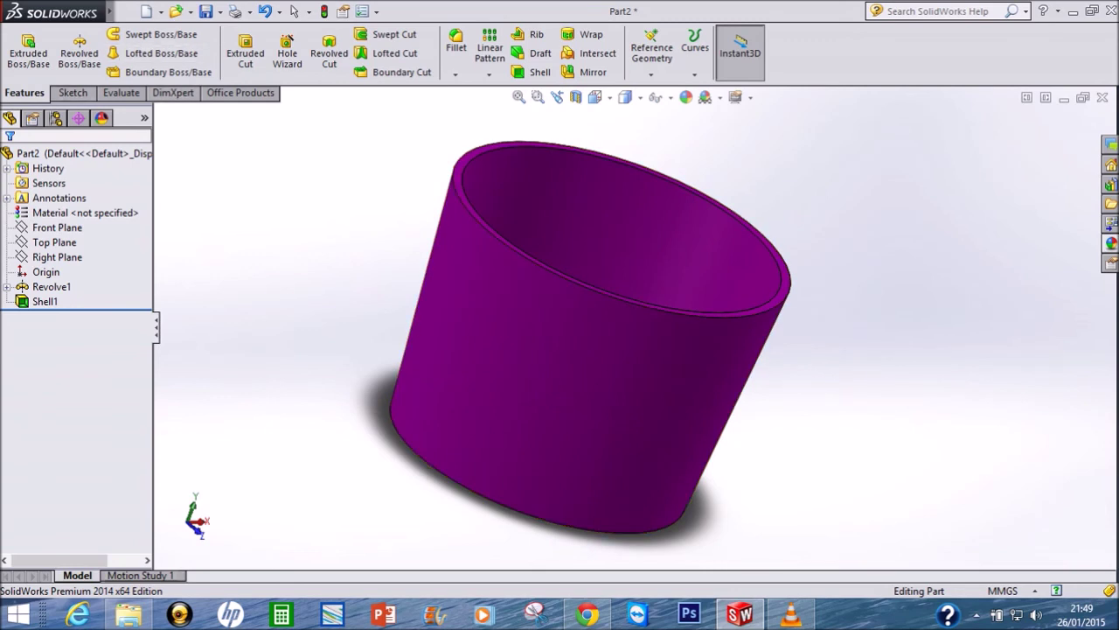
pyautogui.click(596, 97)
pyautogui.click(625, 97)
pyautogui.click(595, 97)
pyautogui.click(676, 138)
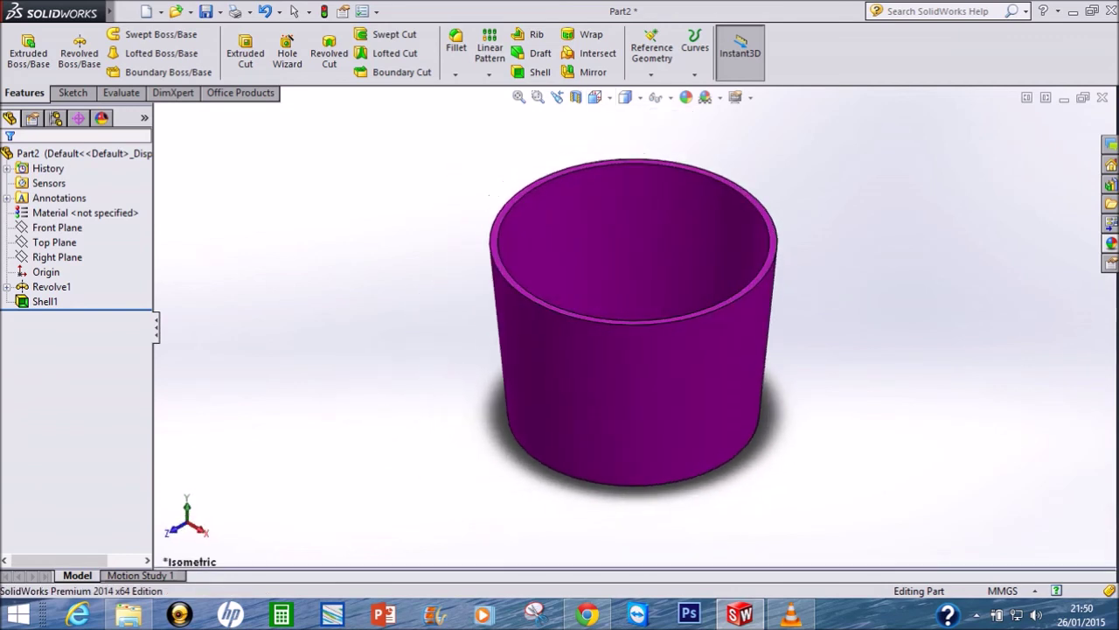
pyautogui.click(596, 97)
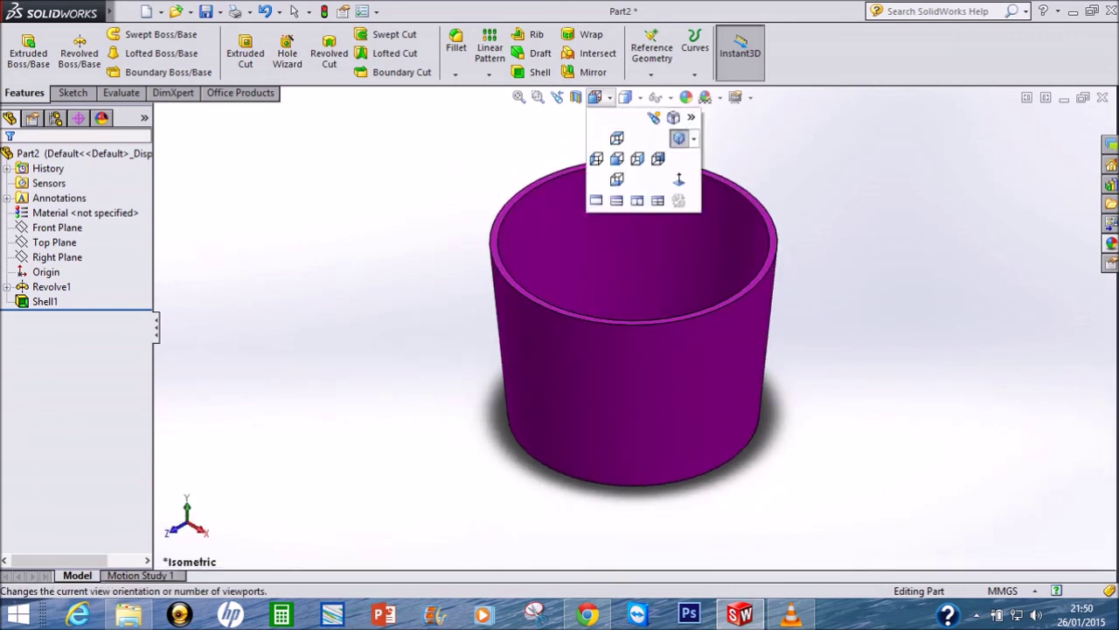
pyautogui.click(625, 97)
pyautogui.click(596, 97)
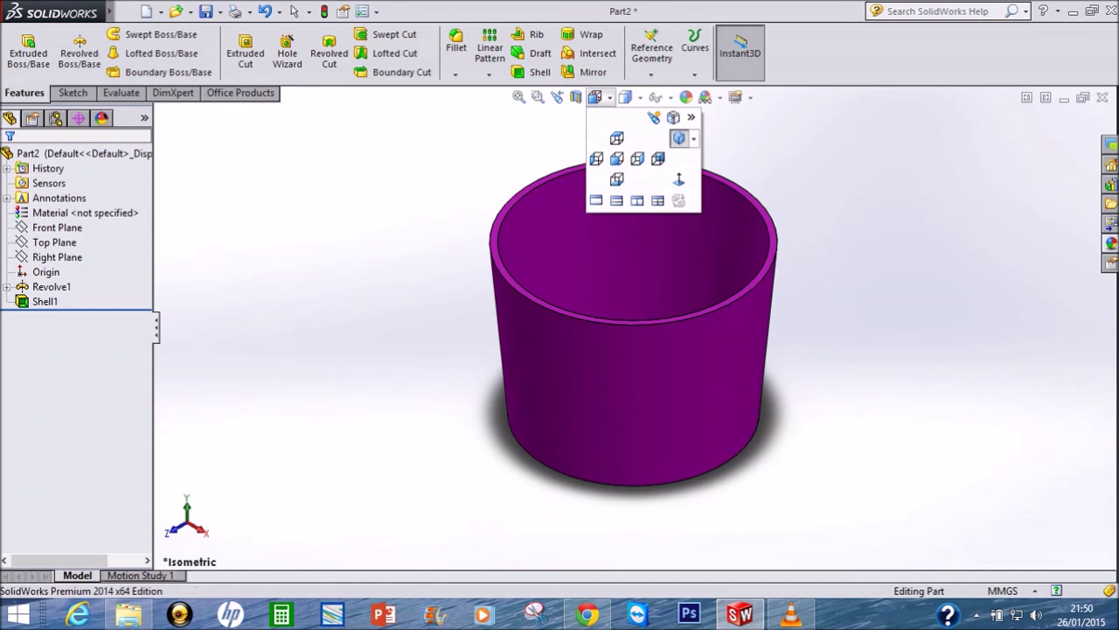
pyautogui.click(693, 138)
pyautogui.click(726, 190)
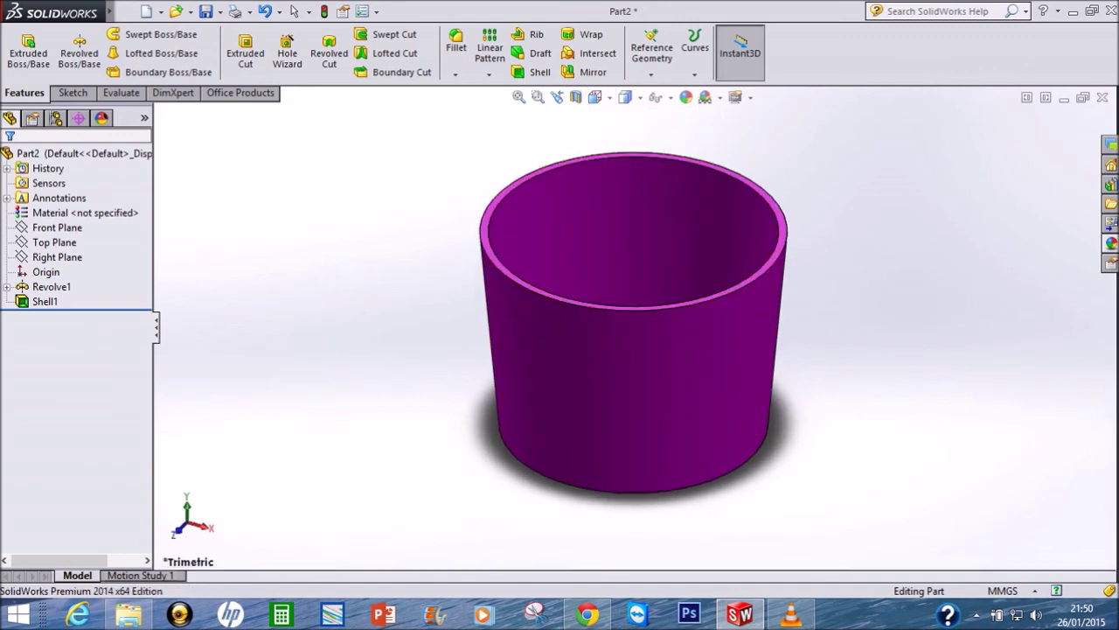
pyautogui.rightClick(790, 615)
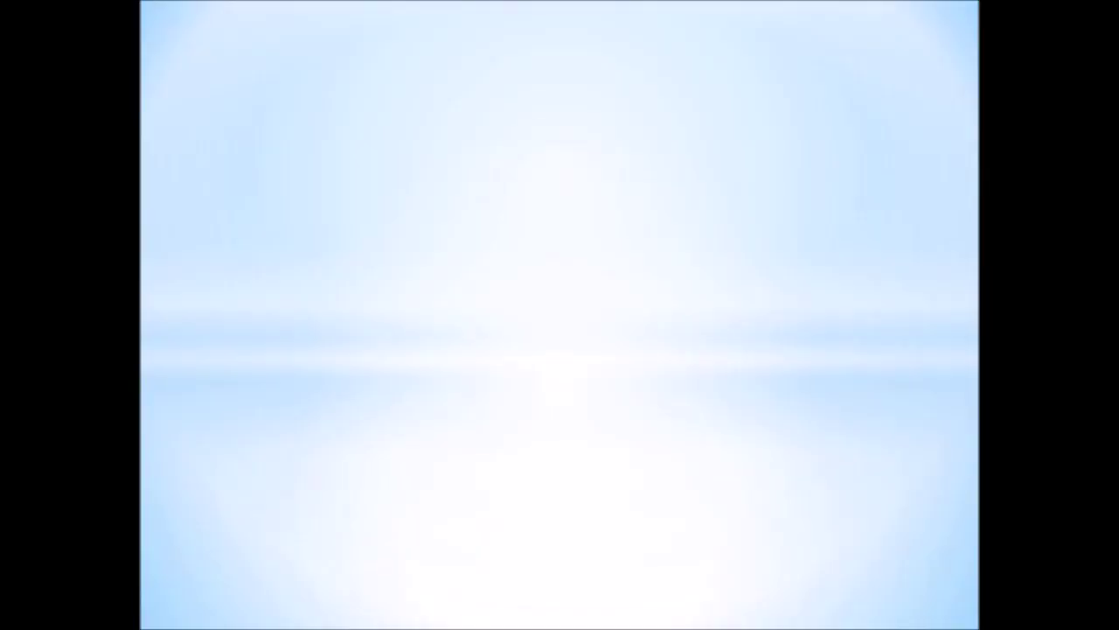